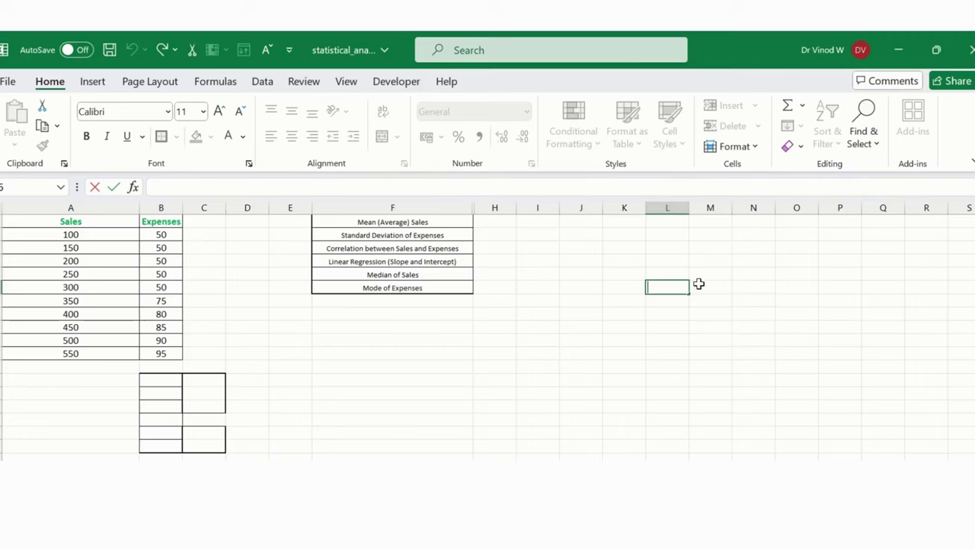
Step: Review the Sales and Expenses data and each statistic label in the table
{"action": "left_click_drag", "start_coordinate": [95, 222], "coordinate": [108, 361]}
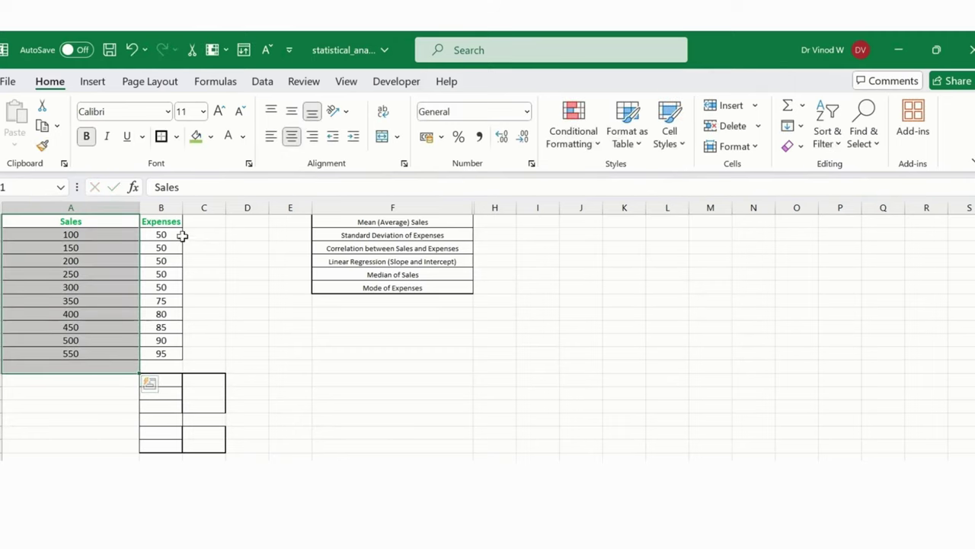
{"action": "left_click_drag", "start_coordinate": [161, 227], "coordinate": [161, 339]}
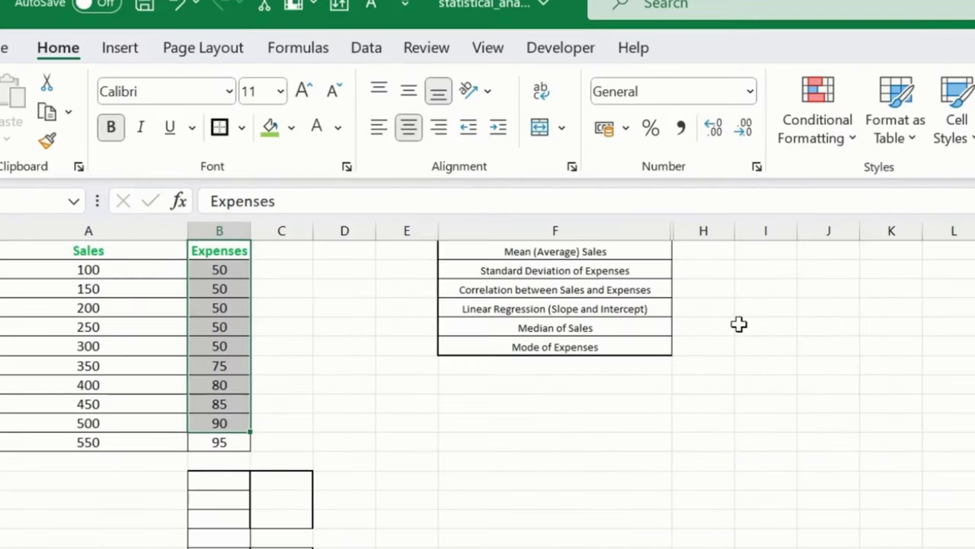
{"action": "left_click", "coordinate": [741, 324]}
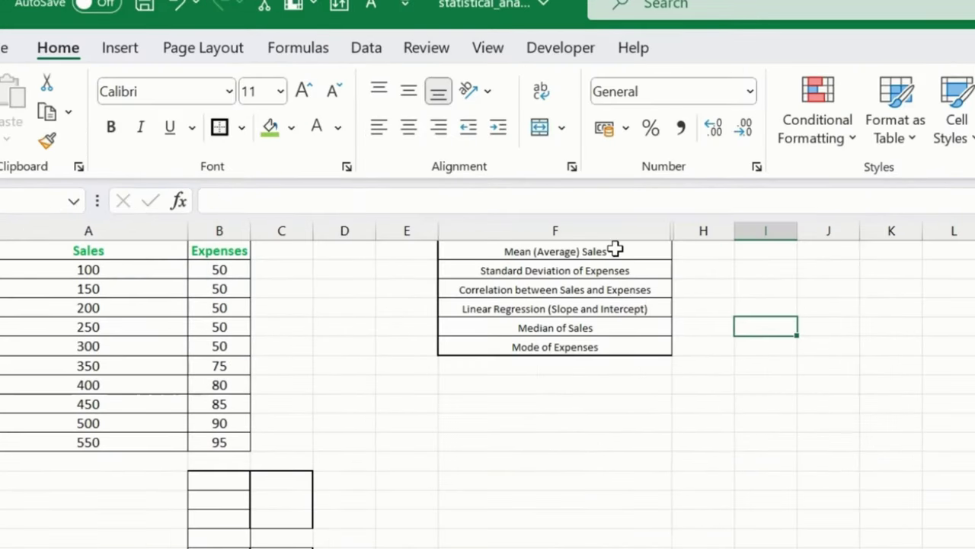
{"action": "left_click", "coordinate": [616, 250]}
{"action": "left_click", "coordinate": [617, 278]}
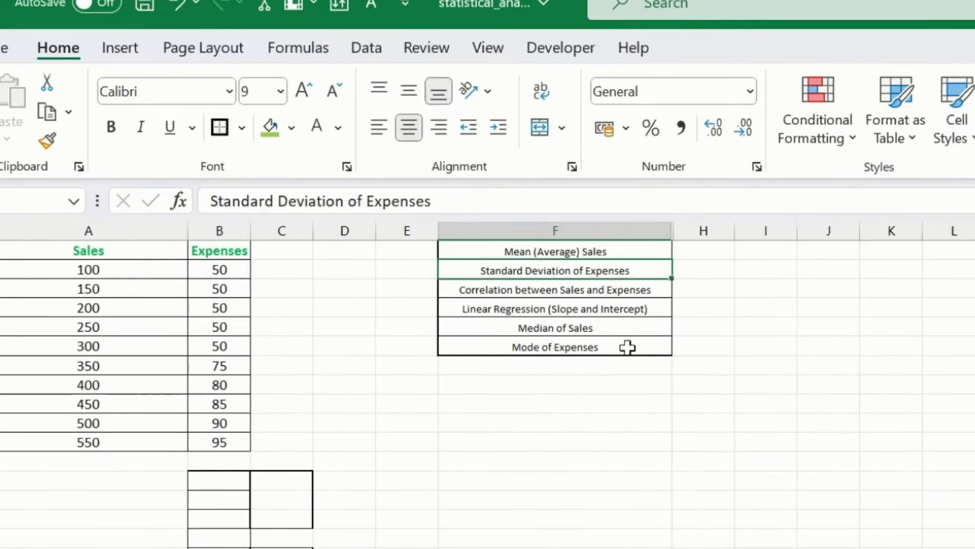
{"action": "left_click", "coordinate": [612, 291]}
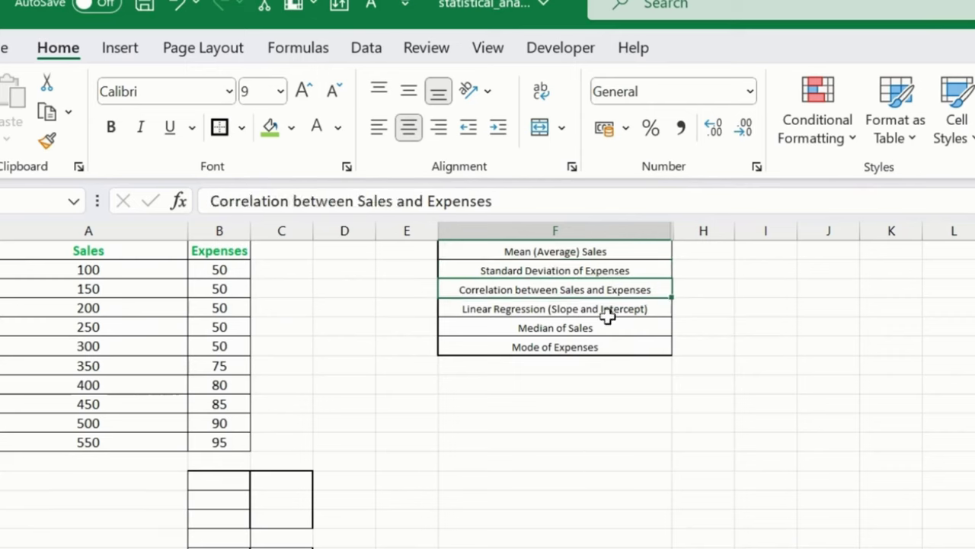
{"action": "left_click", "coordinate": [607, 310]}
{"action": "left_click", "coordinate": [622, 326]}
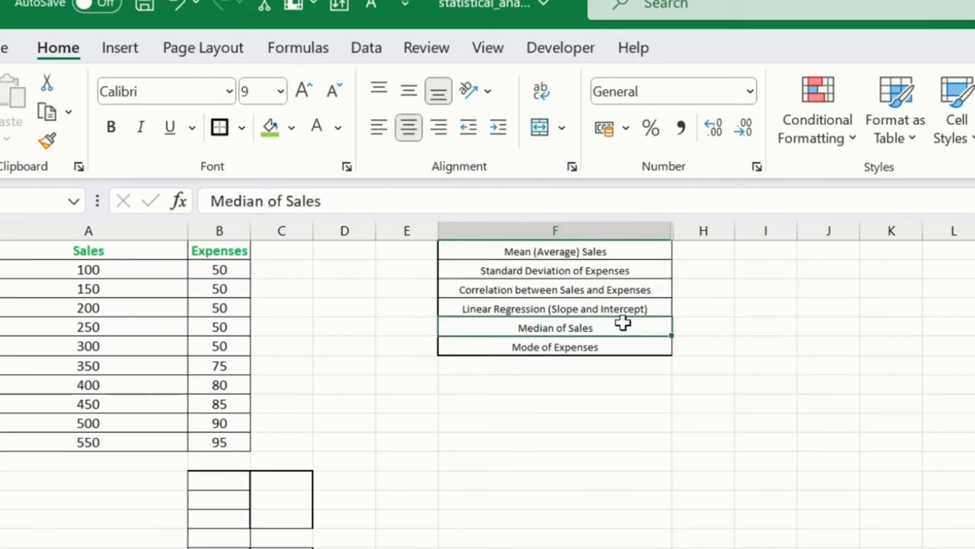
{"action": "left_click", "coordinate": [605, 362]}
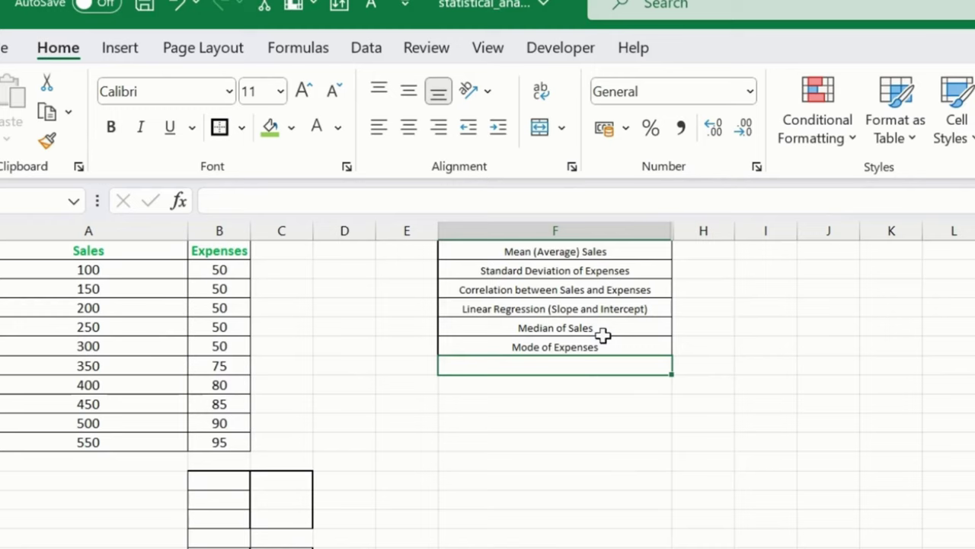
Step: Enter =AVERAGE(A2:A11) in H1, giving a Sales mean of 325
{"action": "left_click", "coordinate": [720, 251]}
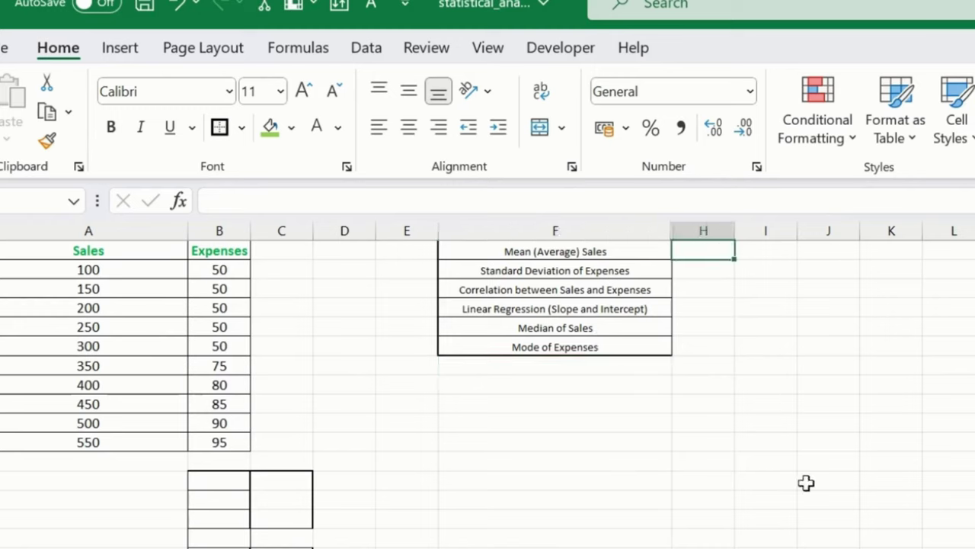
{"action": "type", "text": "=averag"}
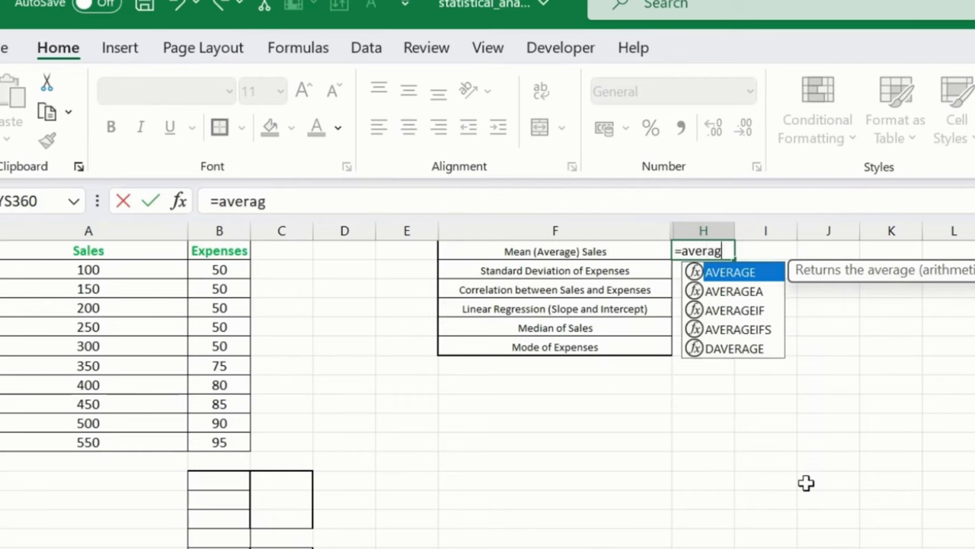
{"action": "key", "text": "Tab"}
{"action": "key", "text": "Left"}
{"action": "key", "text": "Left"}
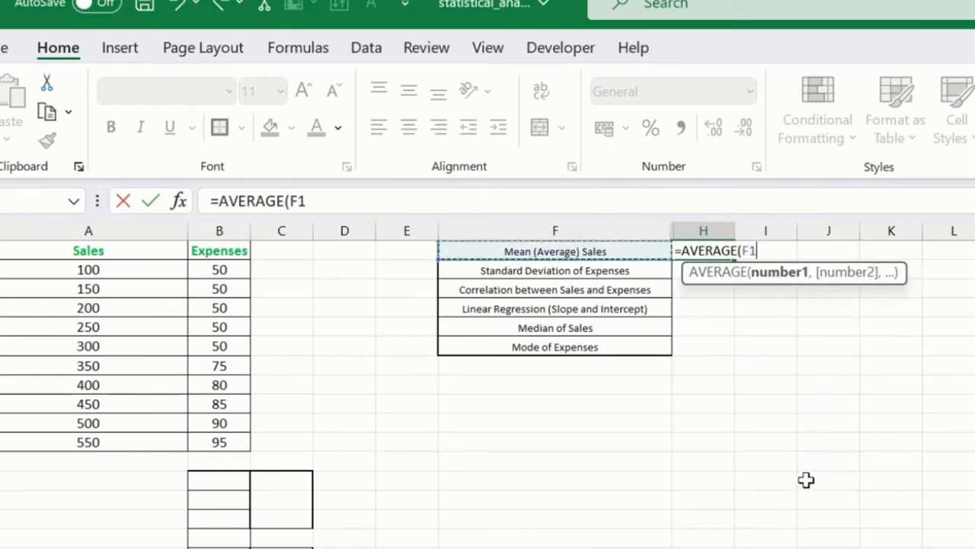
{"action": "key", "text": "Left"}
{"action": "key", "text": "Left"}
{"action": "key", "text": "Left"}
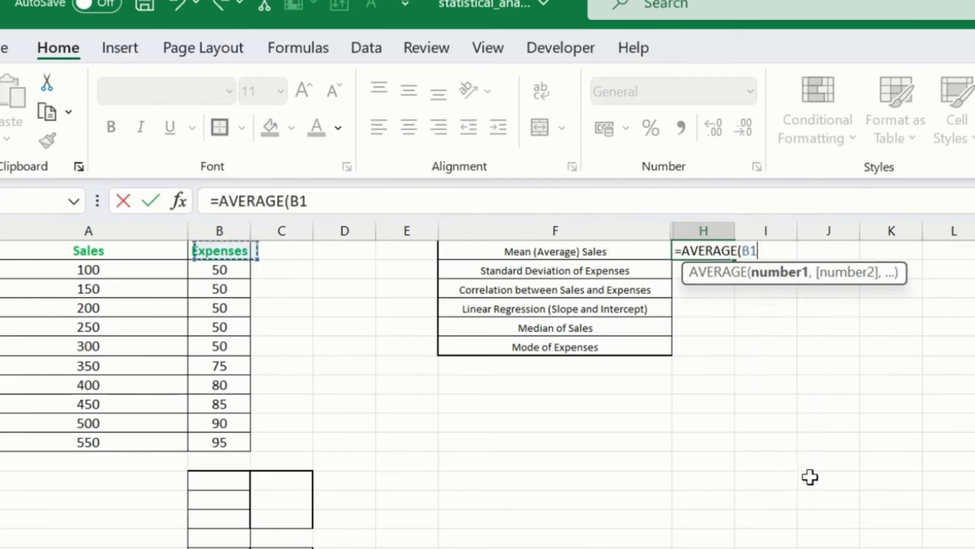
{"action": "key", "text": "Down"}
{"action": "key", "text": "Left"}
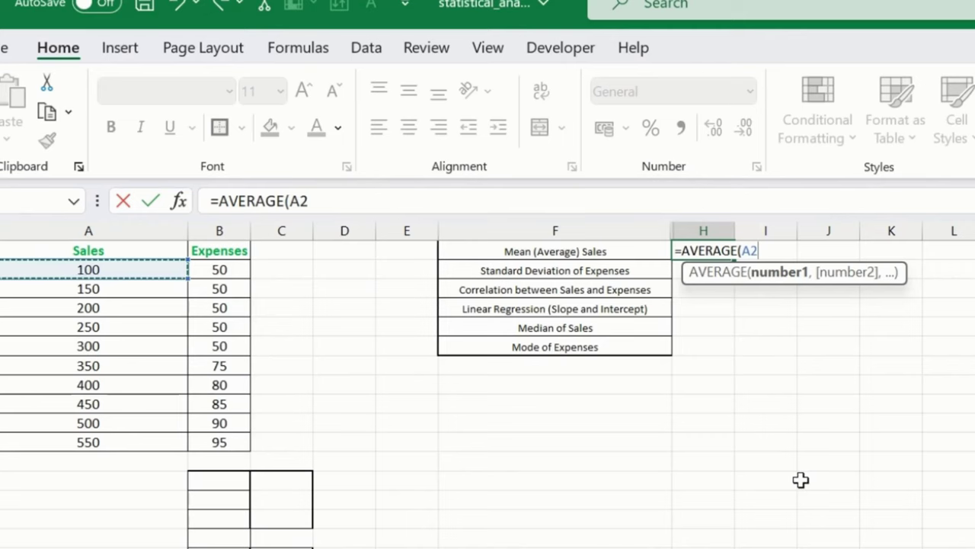
{"action": "key", "text": "ctrl+shift+Down"}
{"action": "type", "text": ")"}
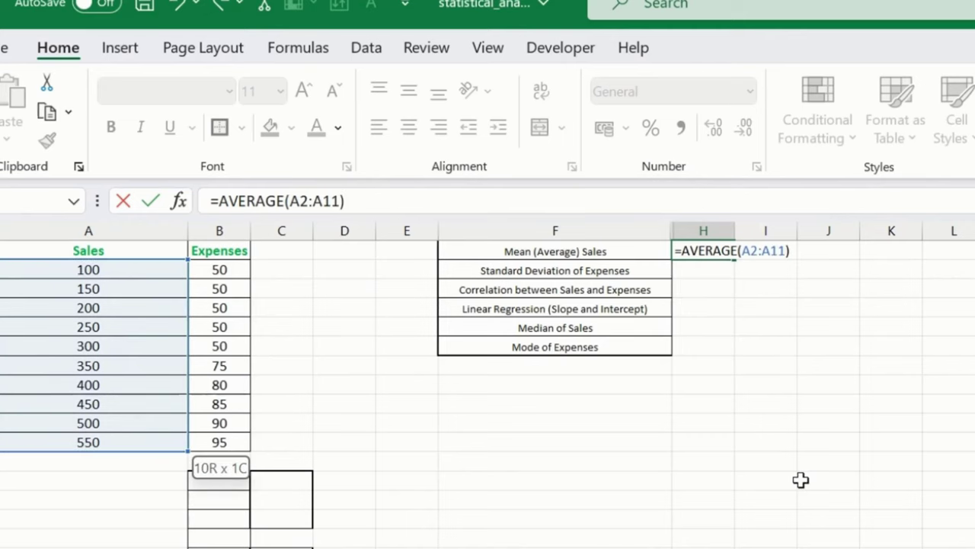
{"action": "key", "text": "Return"}
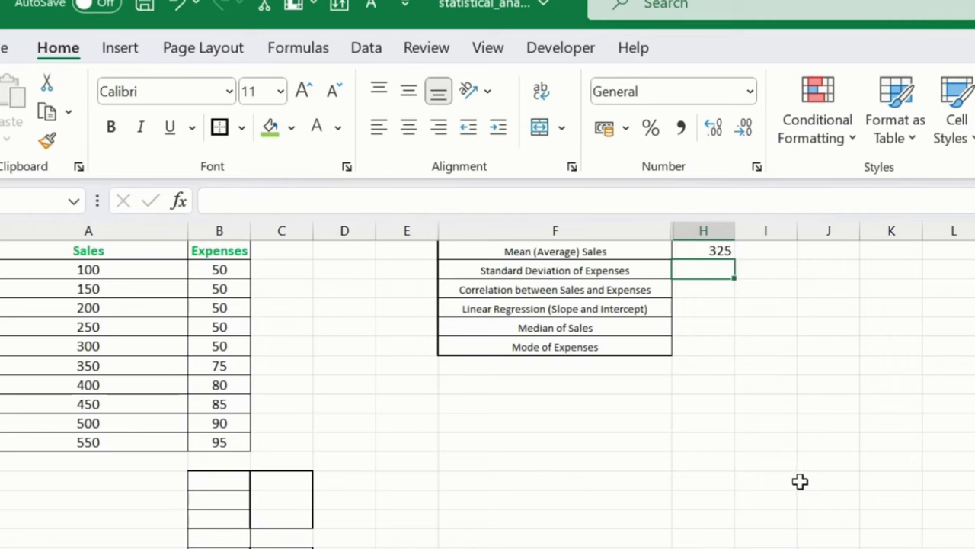
Step: Enter =STDEV.S(B2:B11) in H2, giving an Expenses standard deviation of 19.1848
{"action": "type", "text": "="}
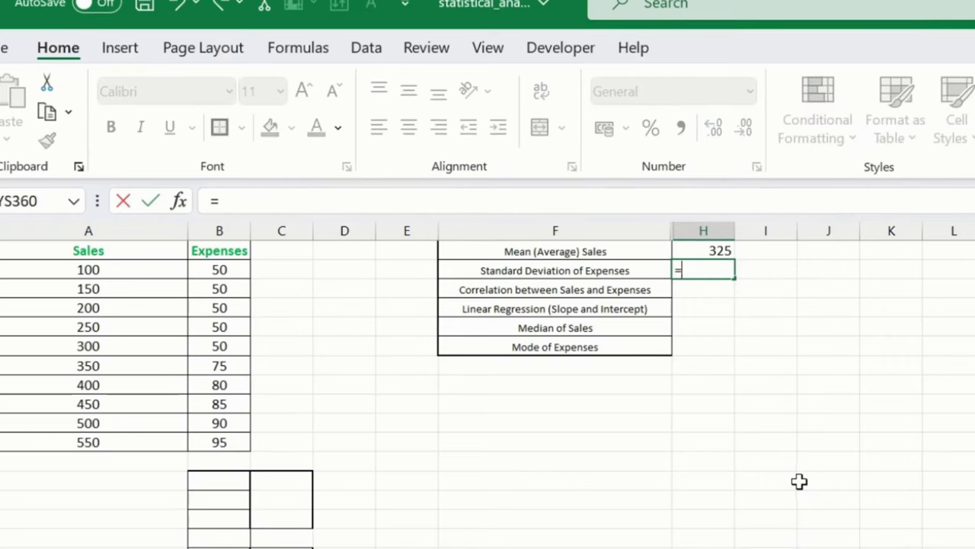
{"action": "type", "text": "STDEV"}
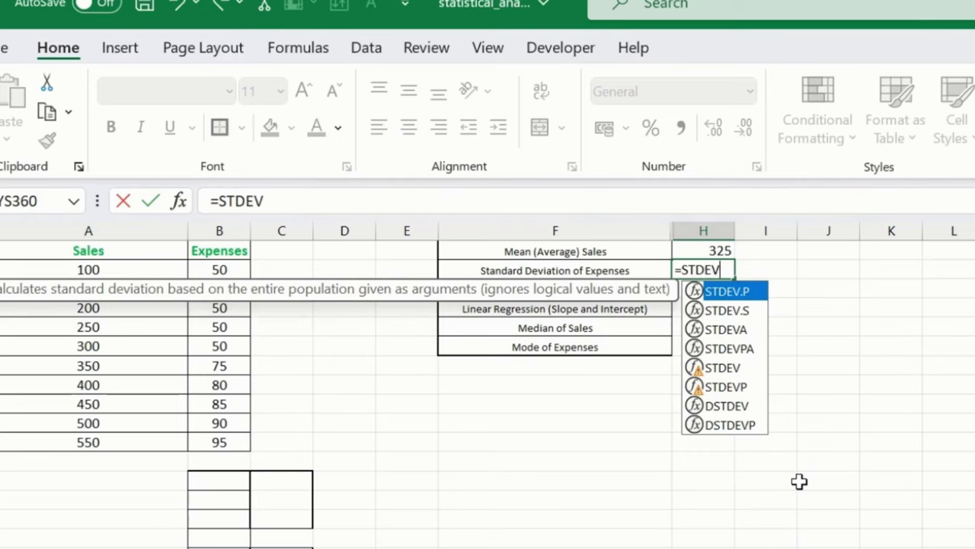
{"action": "type", "text": ".S("}
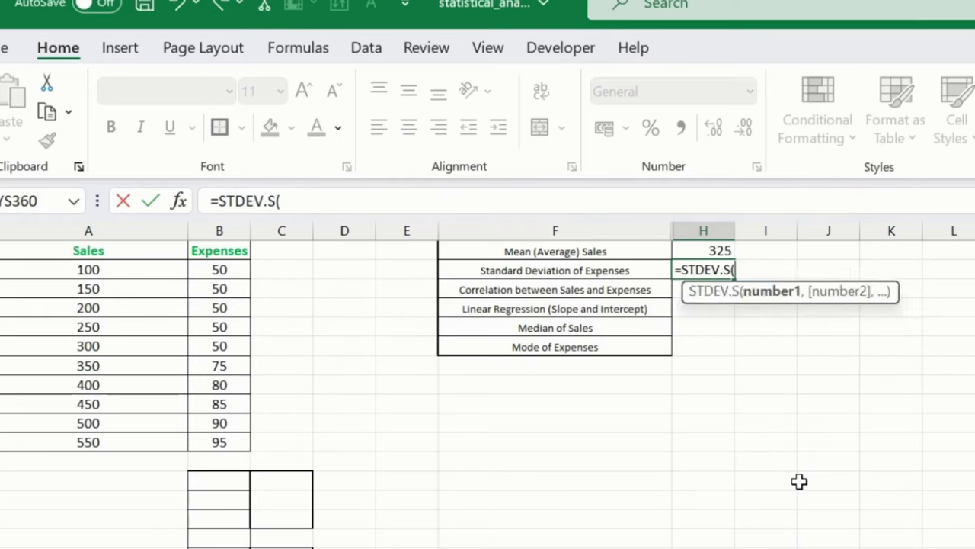
{"action": "key", "text": "Left"}
{"action": "key", "text": "Left"}
{"action": "key", "text": "Left"}
{"action": "key", "text": "Left"}
{"action": "key", "text": "Left"}
{"action": "key", "text": "ctrl+shift+Down"}
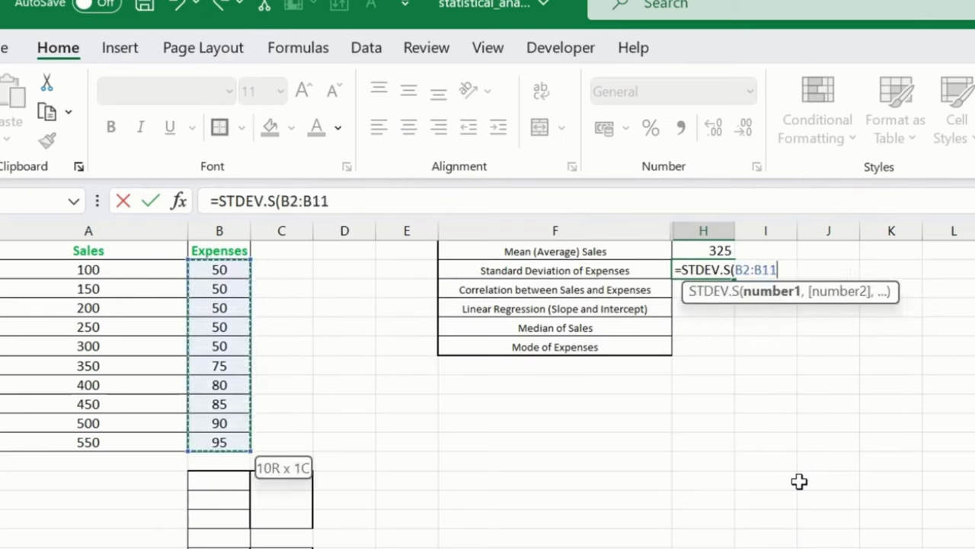
{"action": "type", "text": ")"}
{"action": "key", "text": "ctrl+Return"}
{"action": "key", "text": "Return"}
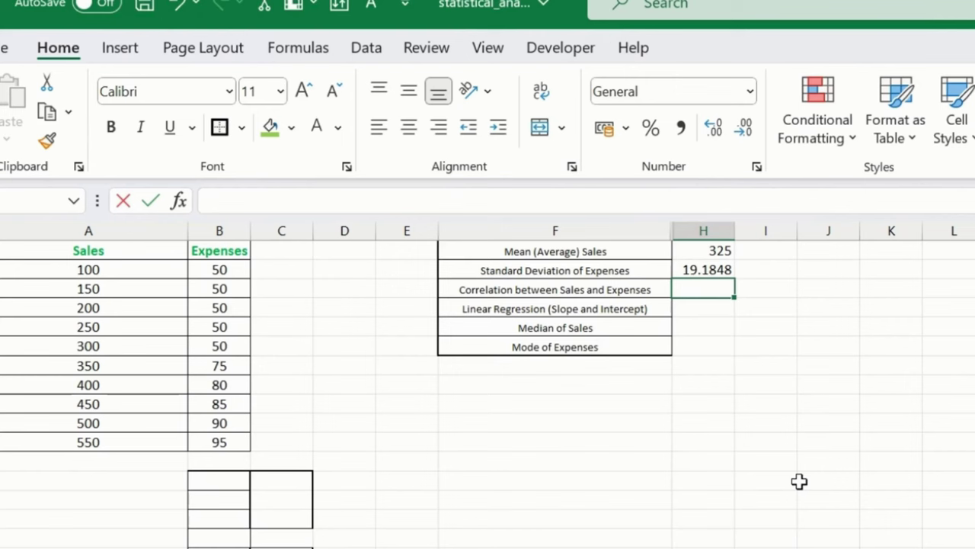
Step: Start a CORREL formula in H3 with Sales A2:A11 as the first range
{"action": "type", "text": "=CORR"}
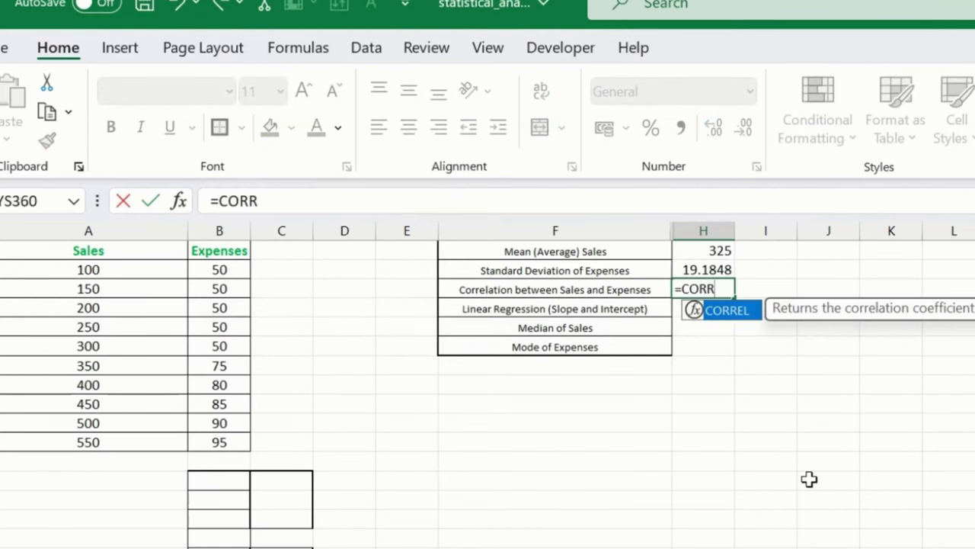
{"action": "key", "text": "Tab"}
{"action": "key", "text": "Left"}
{"action": "key", "text": "Left"}
{"action": "key", "text": "Left"}
{"action": "key", "text": "Left"}
{"action": "key", "text": "Left"}
{"action": "key", "text": "Left"}
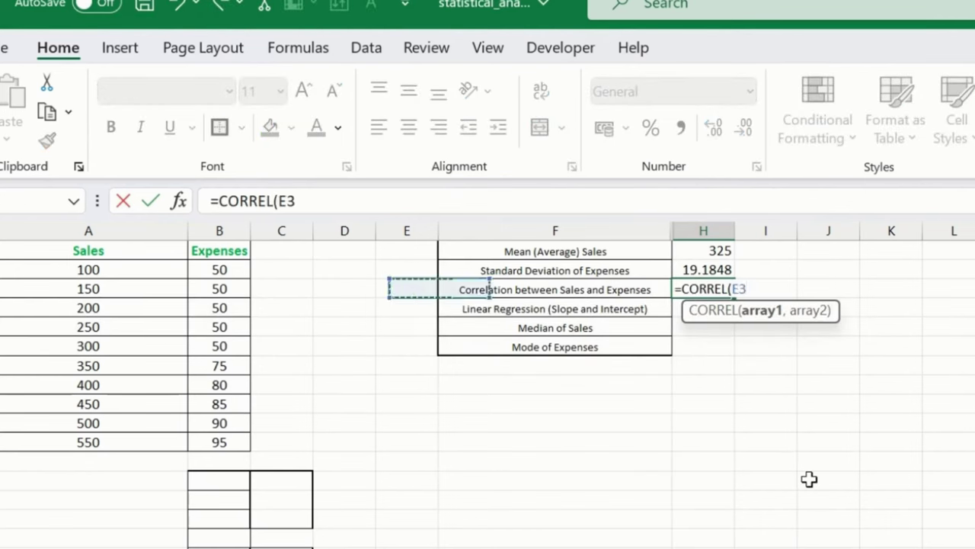
{"action": "key", "text": "Up"}
{"action": "key", "text": "ctrl+shift+Down"}
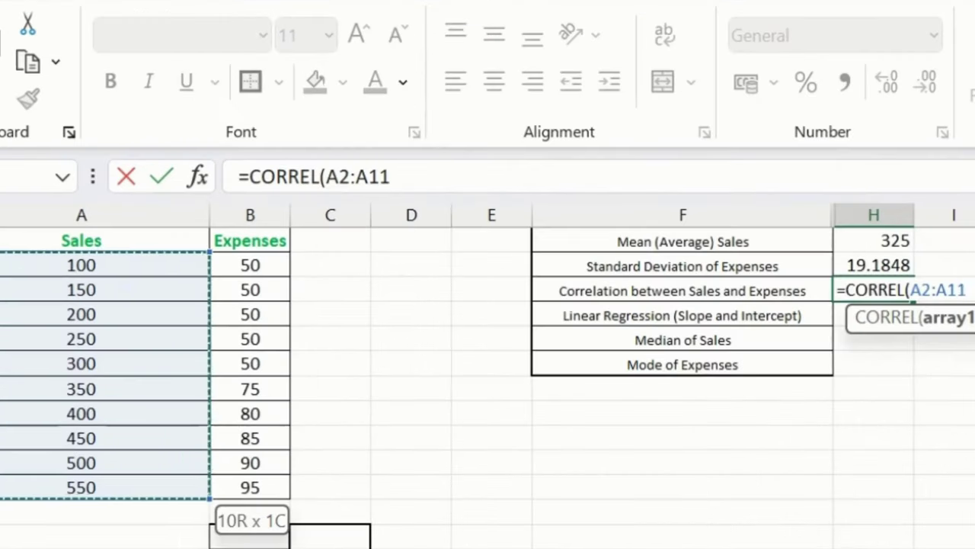
{"action": "type", "text": ","}
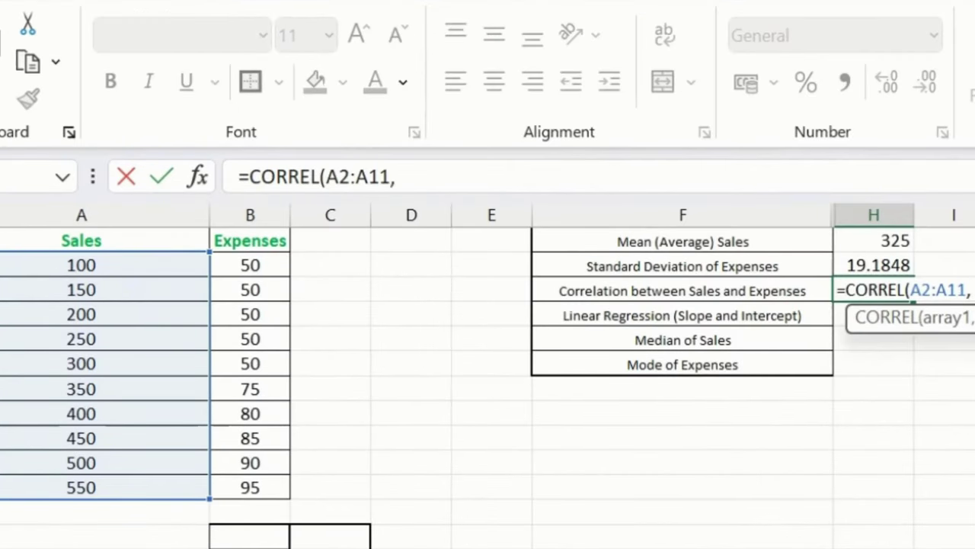
Step: Add Expenses B2:B11 as the second range, giving a correlation of 0.93254
{"action": "key", "text": "Right"}
{"action": "key", "text": "Left"}
{"action": "key", "text": "Left"}
{"action": "key", "text": "Left"}
{"action": "key", "text": "Left"}
{"action": "key", "text": "Left"}
{"action": "key", "text": "Left"}
{"action": "key", "text": "Up"}
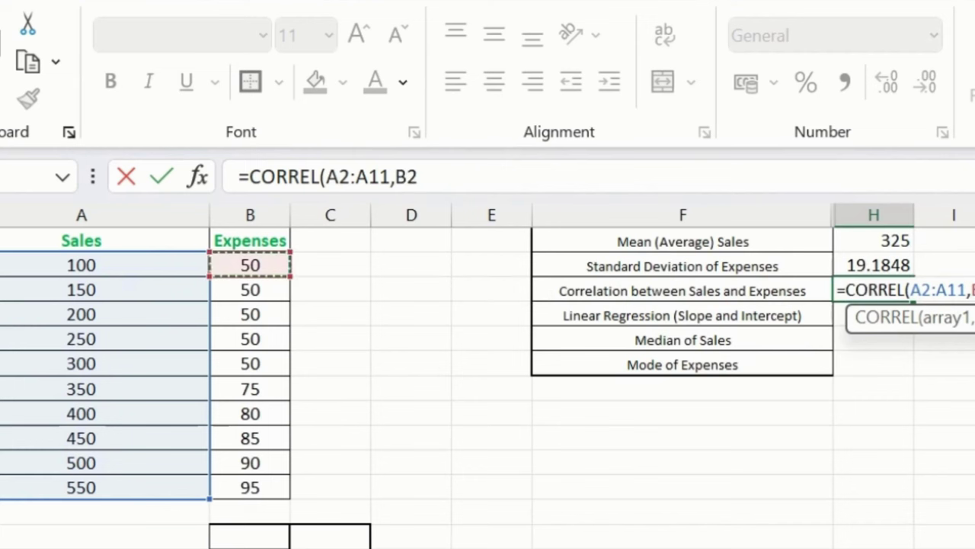
{"action": "key", "text": "ctrl+shift+Down"}
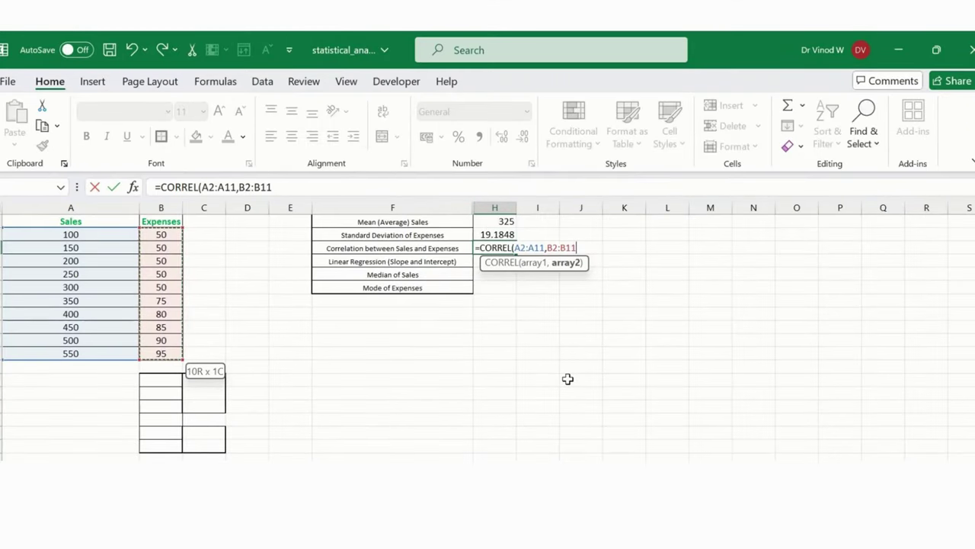
{"action": "type", "text": ")"}
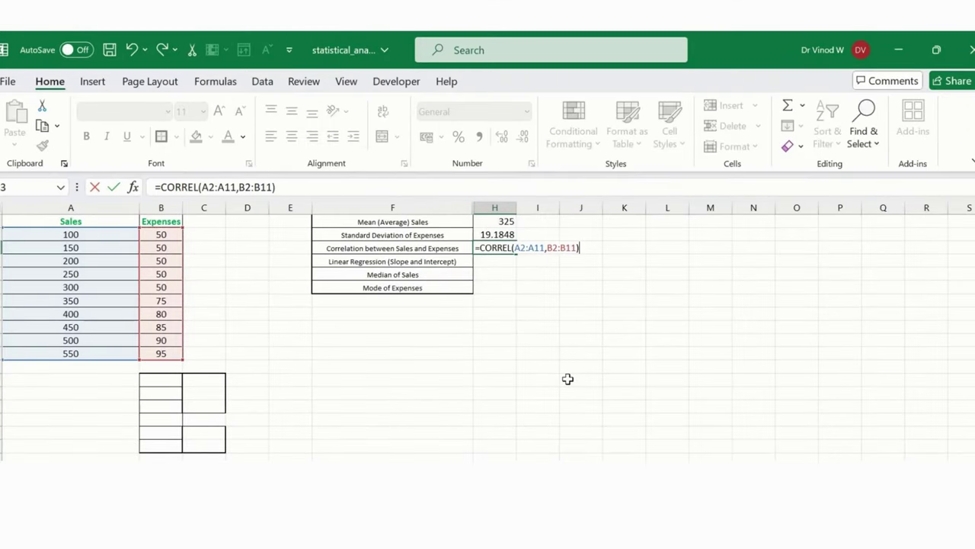
{"action": "key", "text": "Return"}
{"action": "key", "text": "Up"}
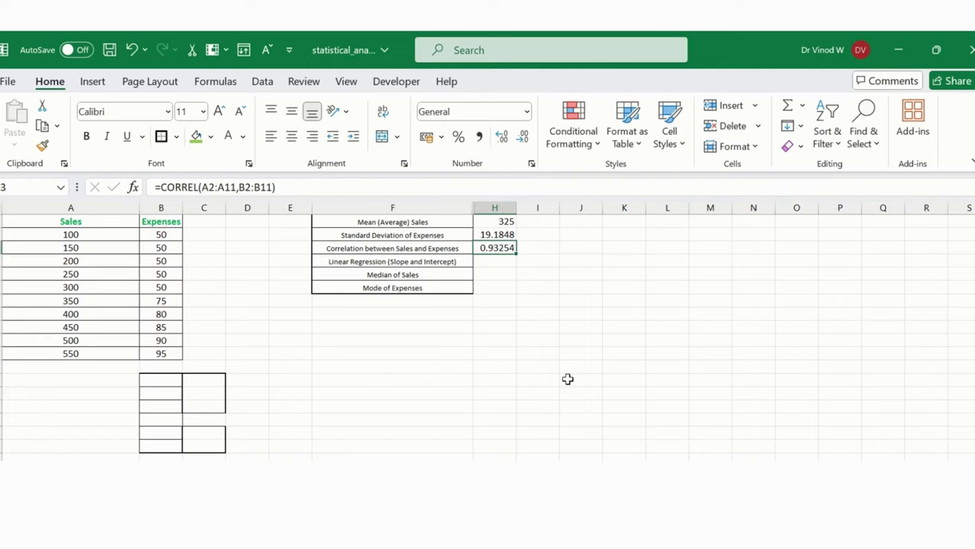
{"action": "key", "text": "Down"}
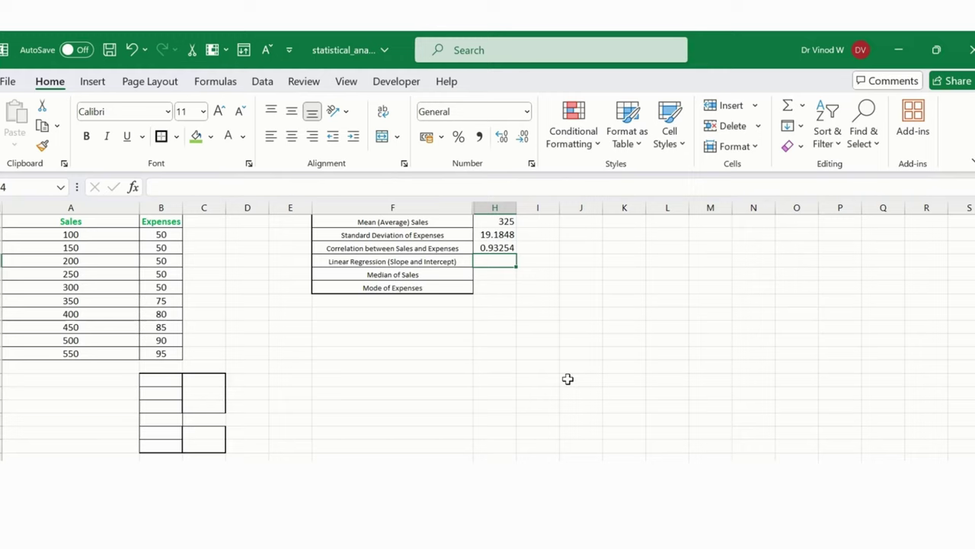
Step: Enter =INDEX(LINEST(B2:B11,A2:A11,TRUE,TRUE),1,1) in H4, giving slope 0.11818
{"action": "type", "text": "=I"}
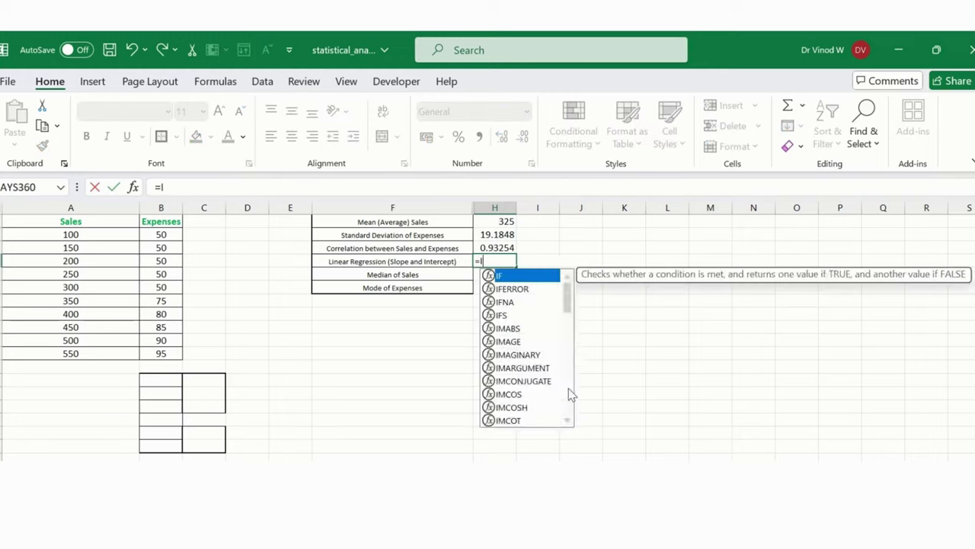
{"action": "type", "text": "NDEX(LINEST"}
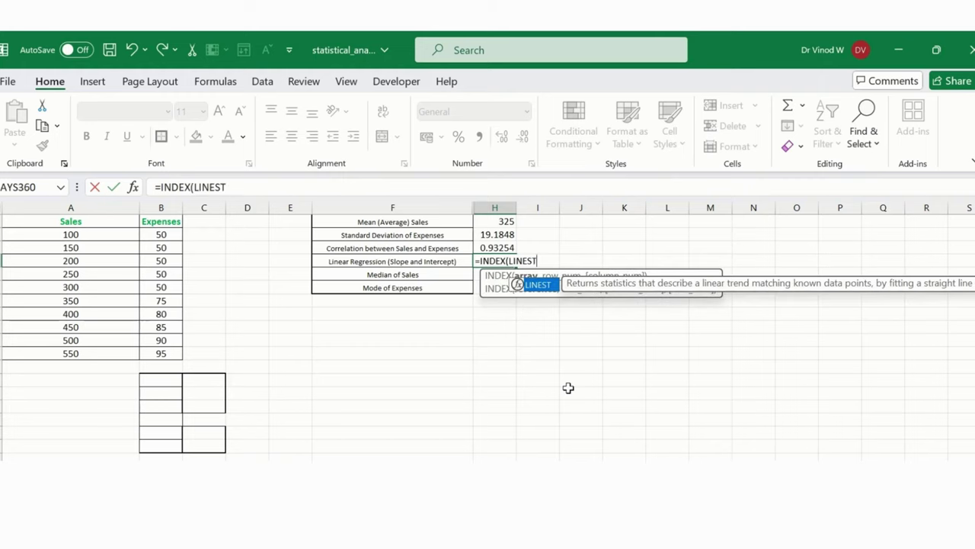
{"action": "type", "text": "("}
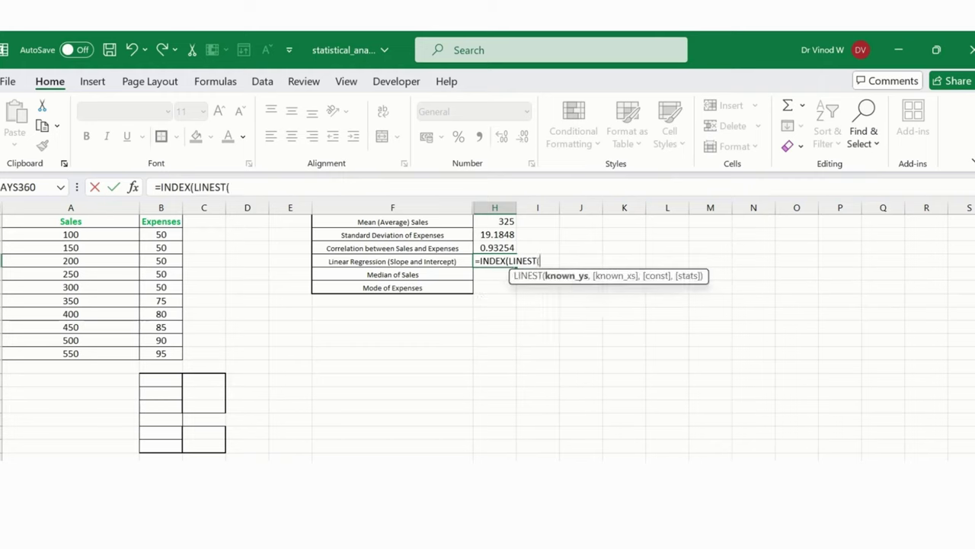
{"action": "left_click_drag", "start_coordinate": [172, 239], "coordinate": [160, 346]}
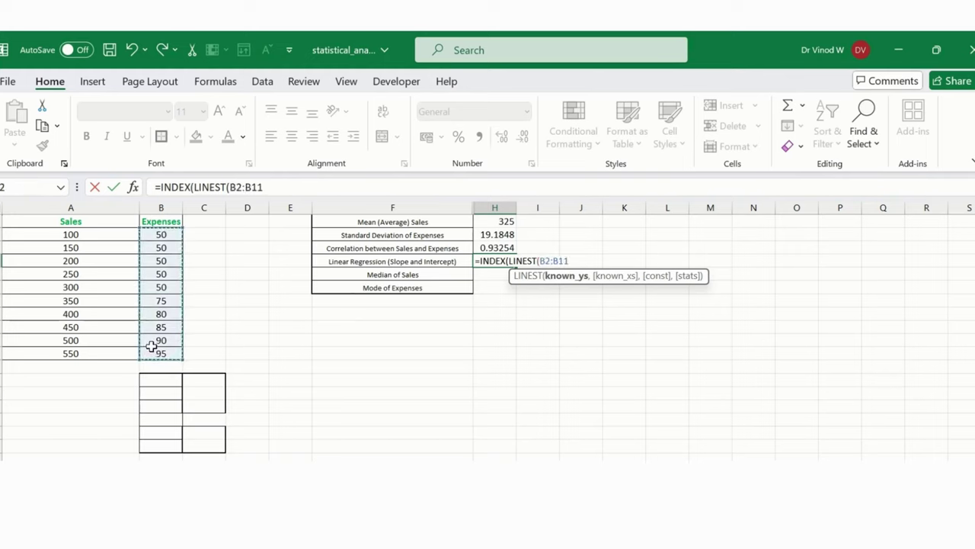
{"action": "type", "text": ","}
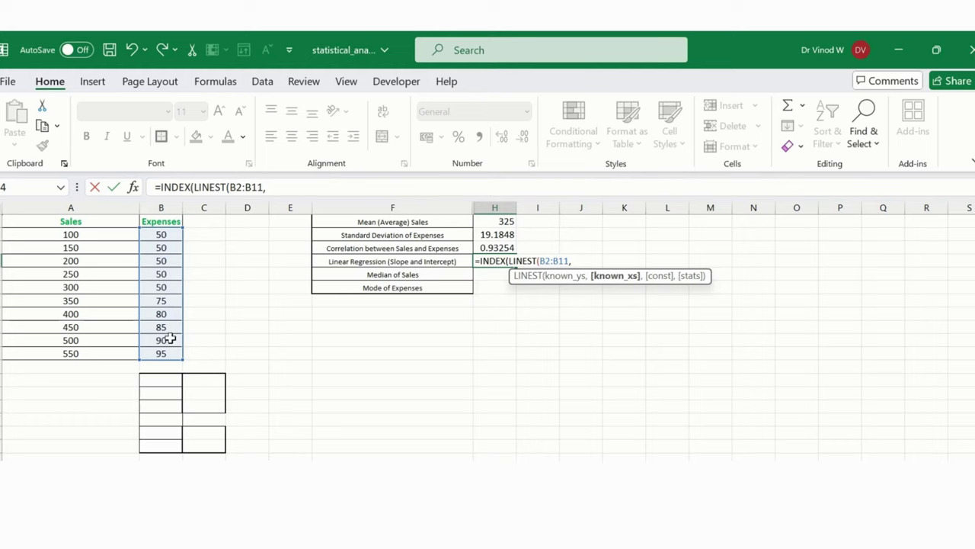
{"action": "left_click_drag", "start_coordinate": [83, 238], "coordinate": [79, 358]}
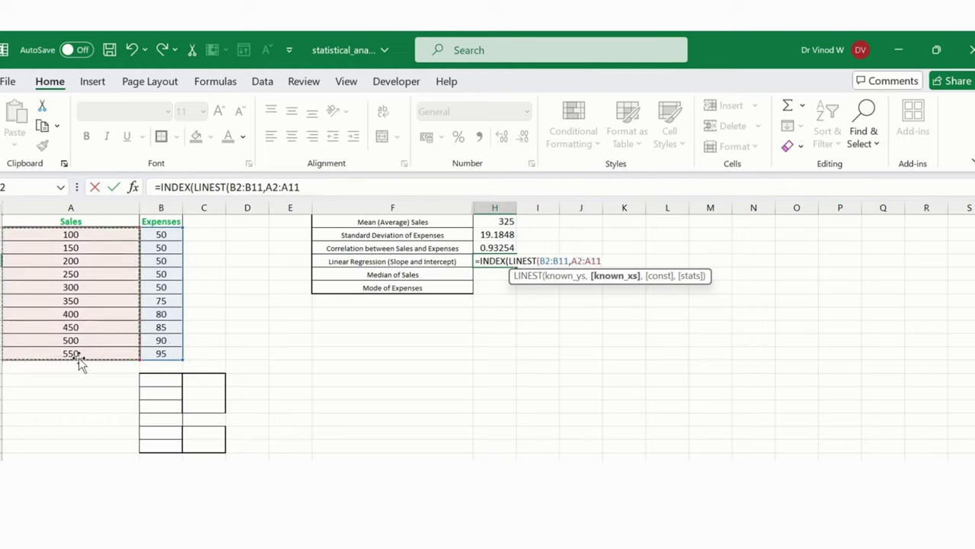
{"action": "type", "text": ","}
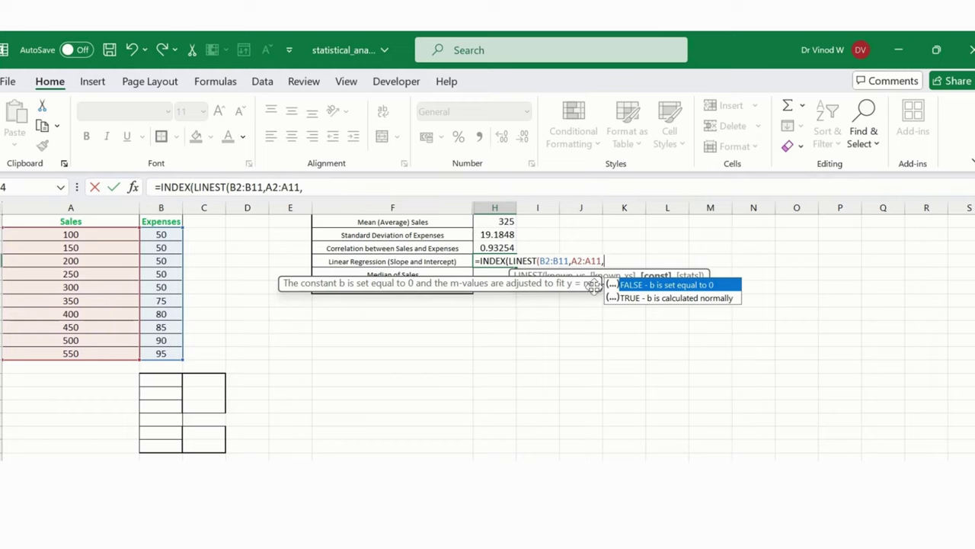
{"action": "left_click", "coordinate": [659, 300]}
{"action": "double_click", "coordinate": [658, 299]}
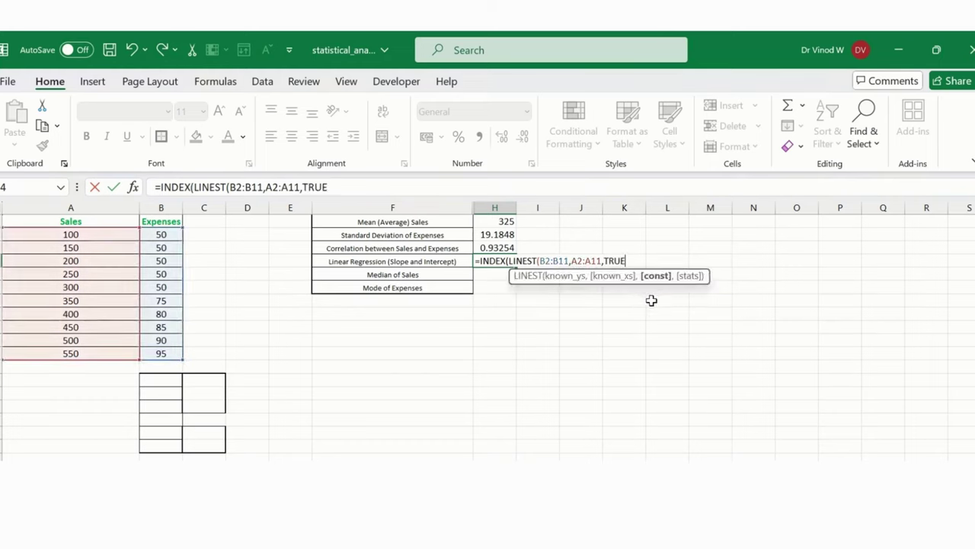
{"action": "type", "text": ","}
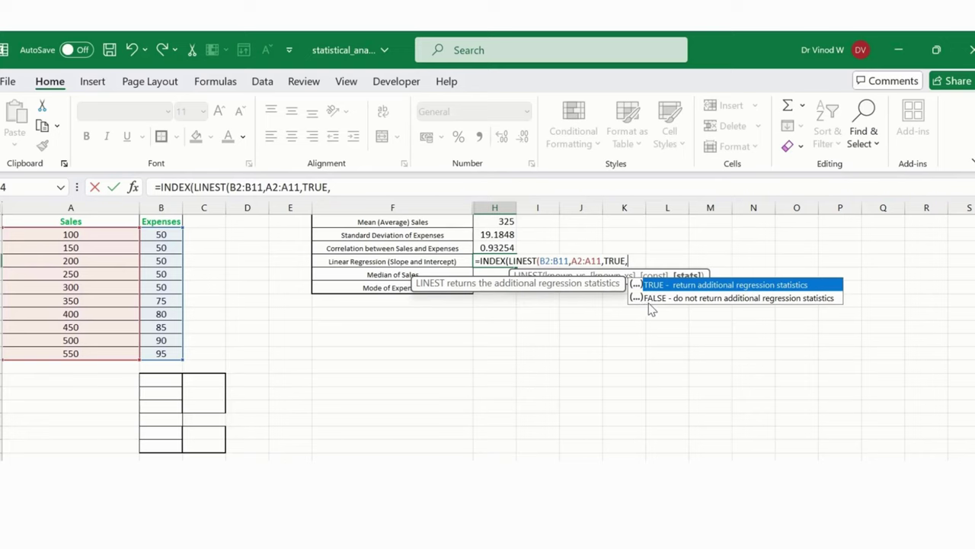
{"action": "double_click", "coordinate": [733, 286]}
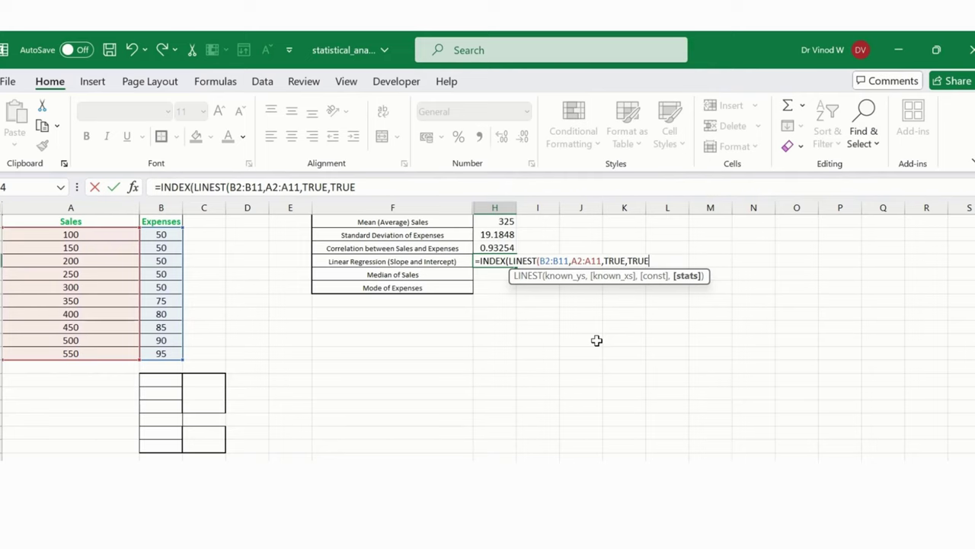
{"action": "type", "text": ")"}
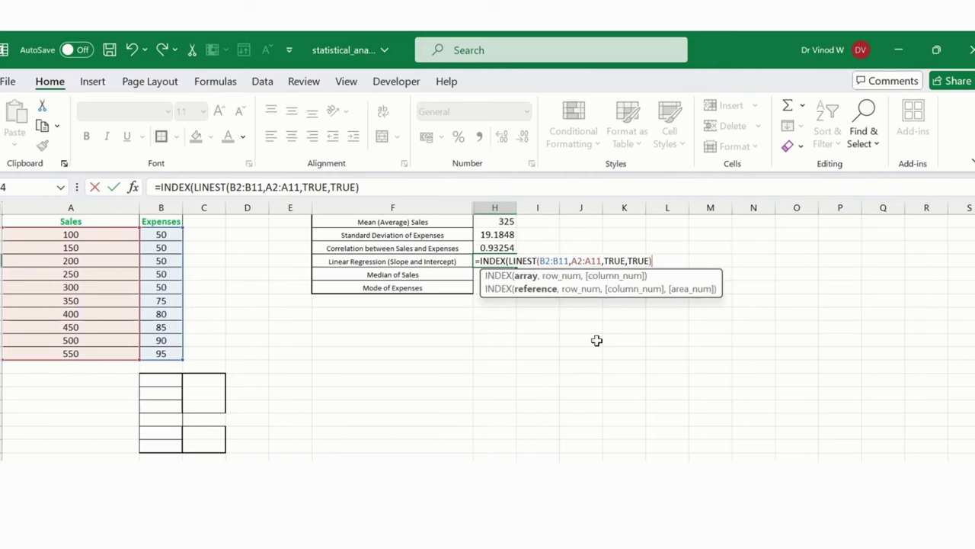
{"action": "type", "text": ","}
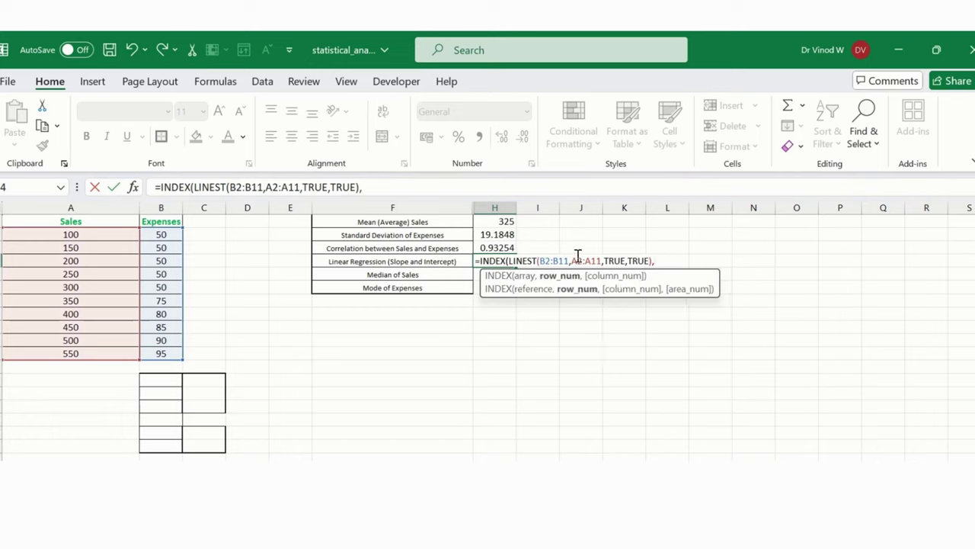
{"action": "type", "text": "1,"}
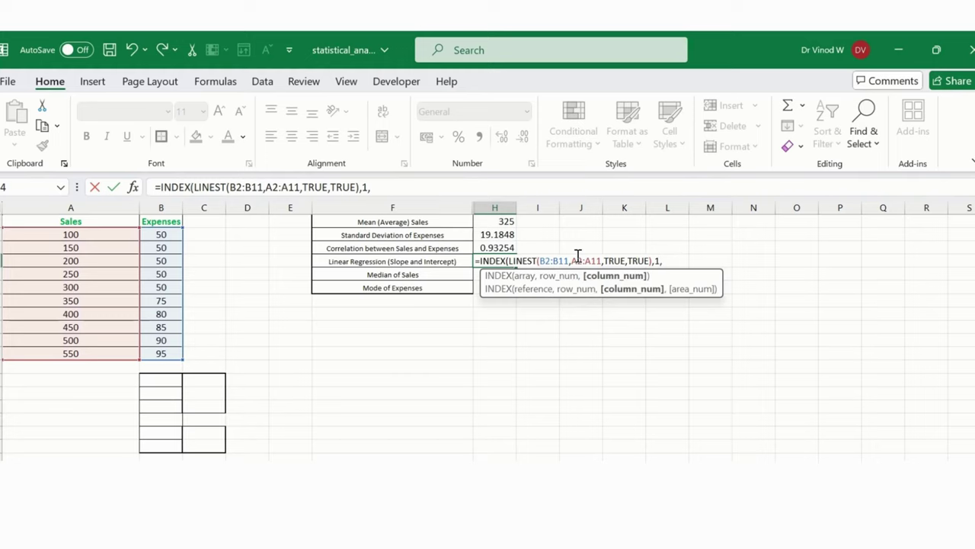
{"action": "type", "text": "1)"}
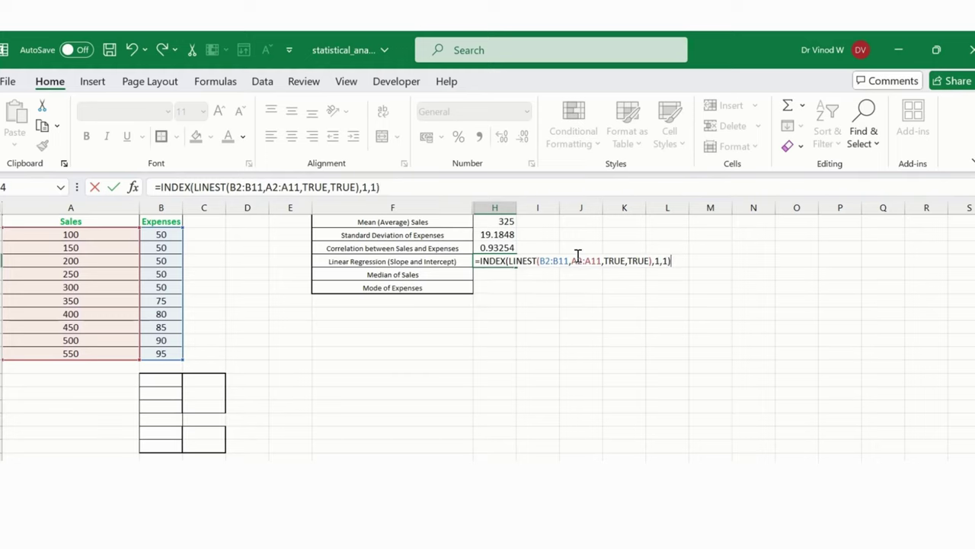
{"action": "key", "text": "Return"}
{"action": "key", "text": "Up"}
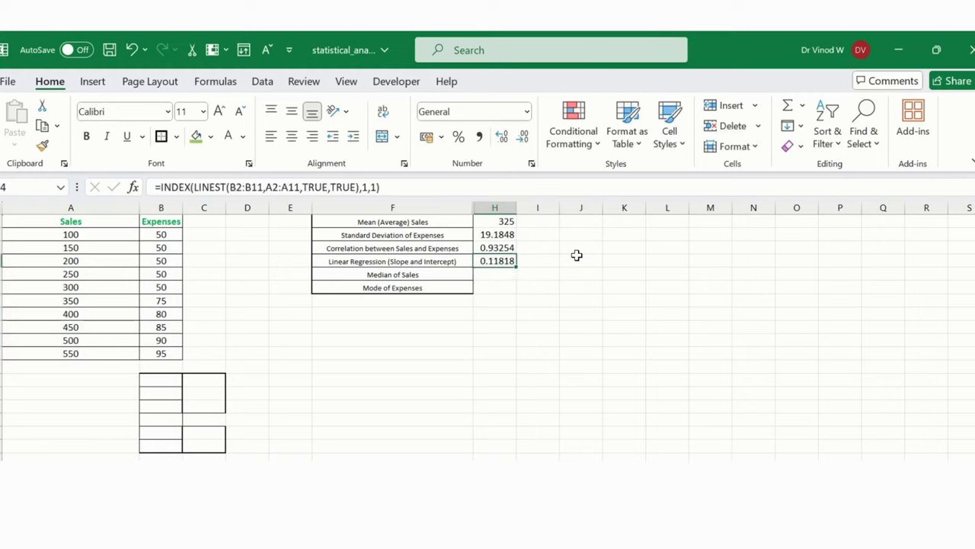
{"action": "key", "text": "Down"}
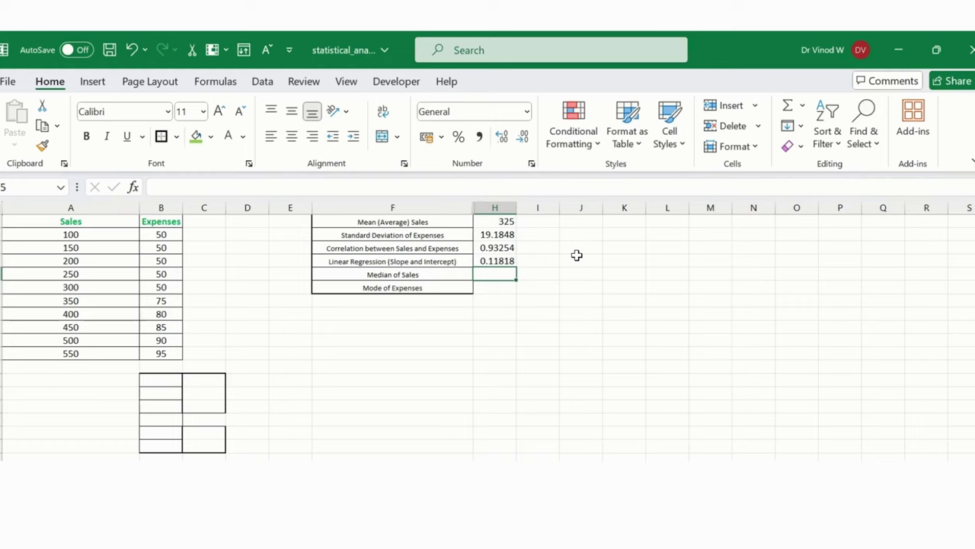
Step: Enter =MEDIAN(A2:A11) in H5, showing a Sales median of 325
{"action": "type", "text": "="}
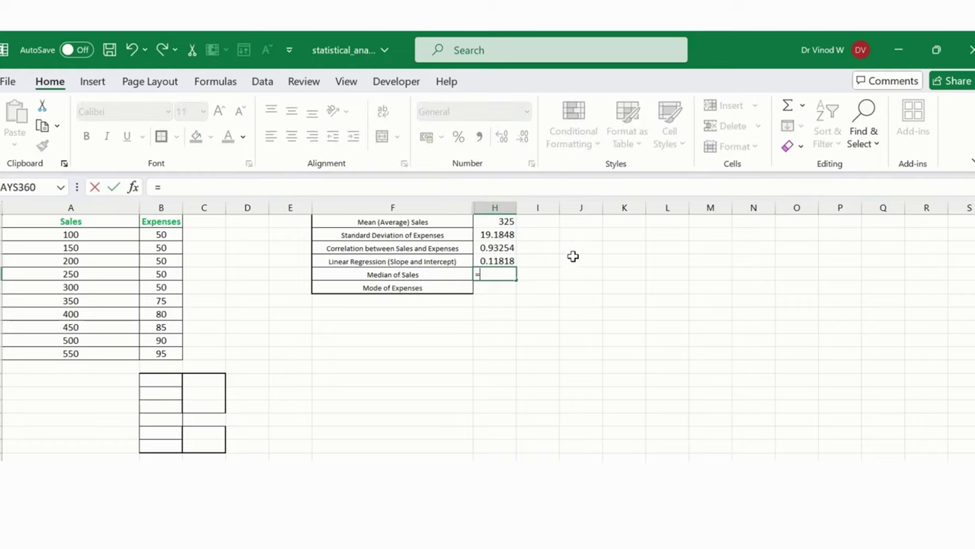
{"action": "type", "text": "MEDI"}
{"action": "key", "text": "Tab"}
{"action": "key", "text": "Left"}
{"action": "key", "text": "Left"}
{"action": "key", "text": "Left"}
{"action": "key", "text": "Left"}
{"action": "key", "text": "Left"}
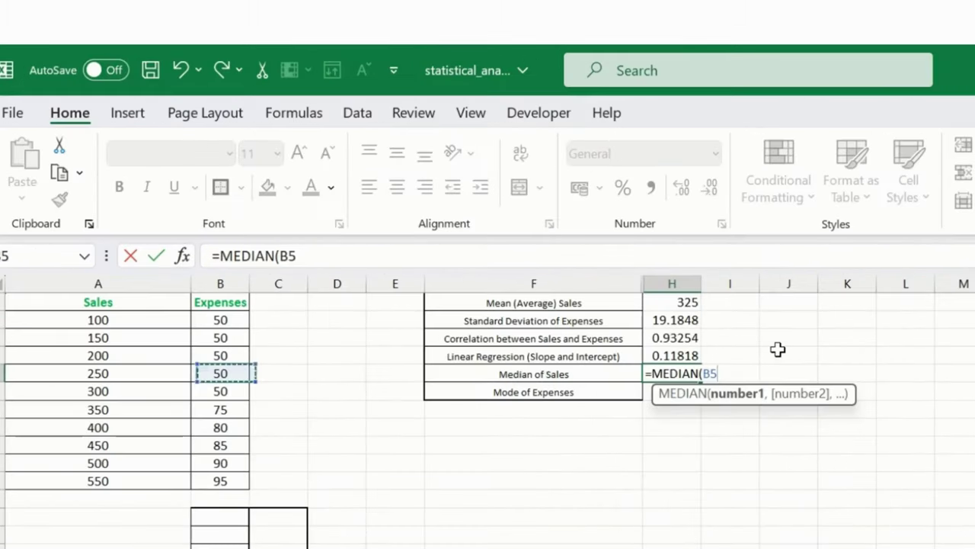
{"action": "key", "text": "Left"}
{"action": "key", "text": "Up"}
{"action": "key", "text": "Up"}
{"action": "key", "text": "Up"}
{"action": "key", "text": "ctrl+shift+Down"}
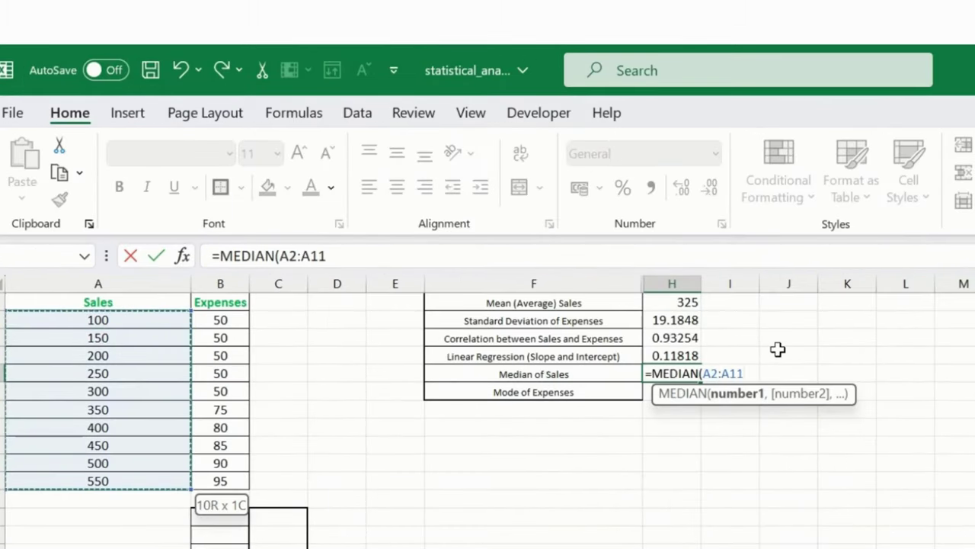
{"action": "key", "text": "Return"}
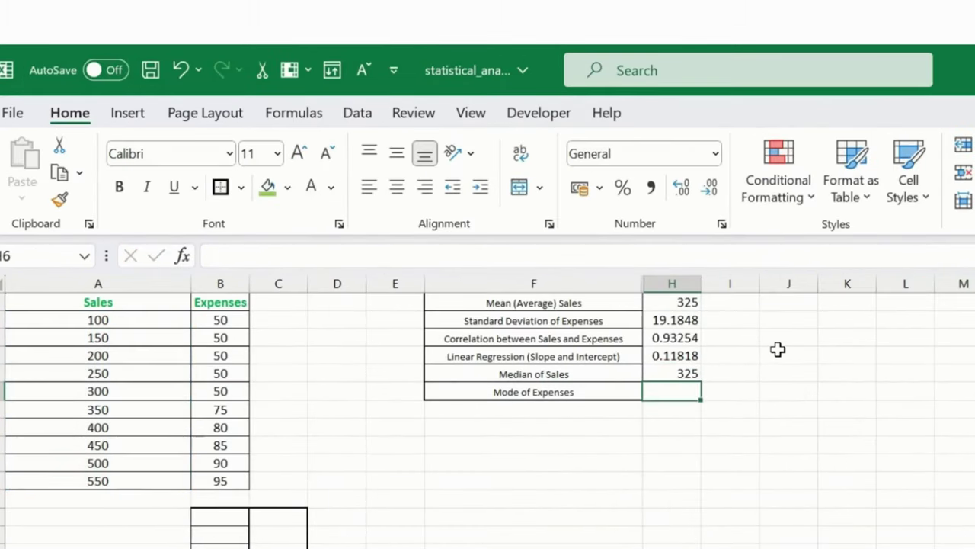
{"action": "key", "text": "Up"}
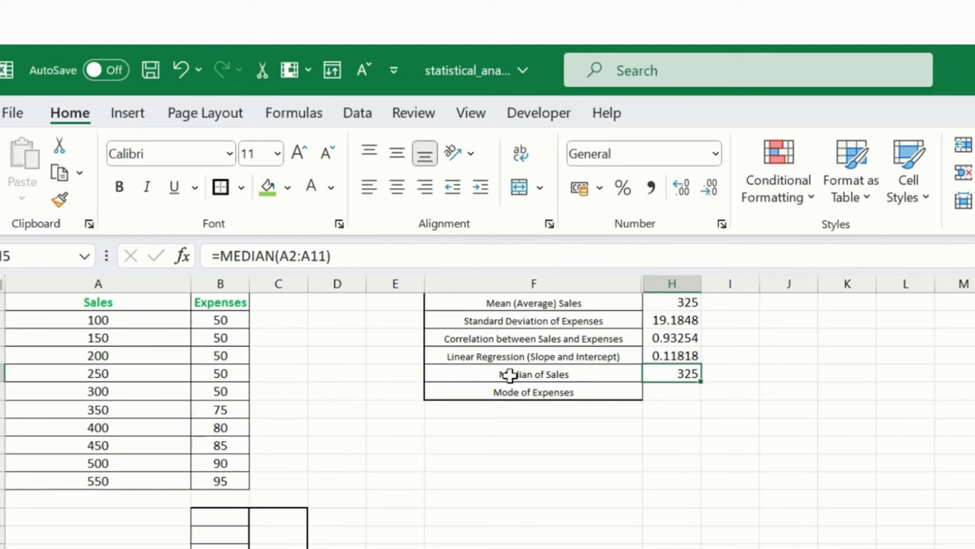
{"action": "key", "text": "Down"}
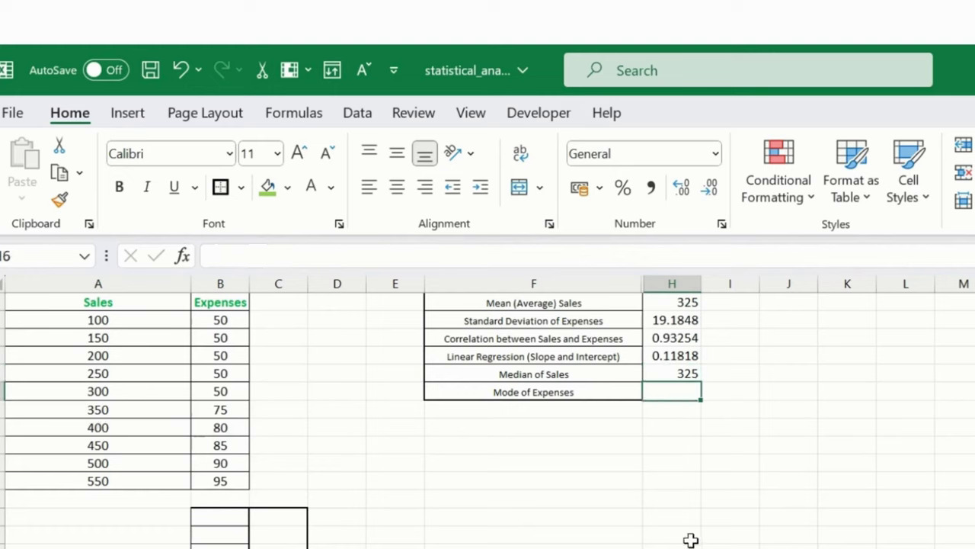
Step: Enter =MODE(B2:B11) in H6, giving an Expenses mode of 50
{"action": "type", "text": "="}
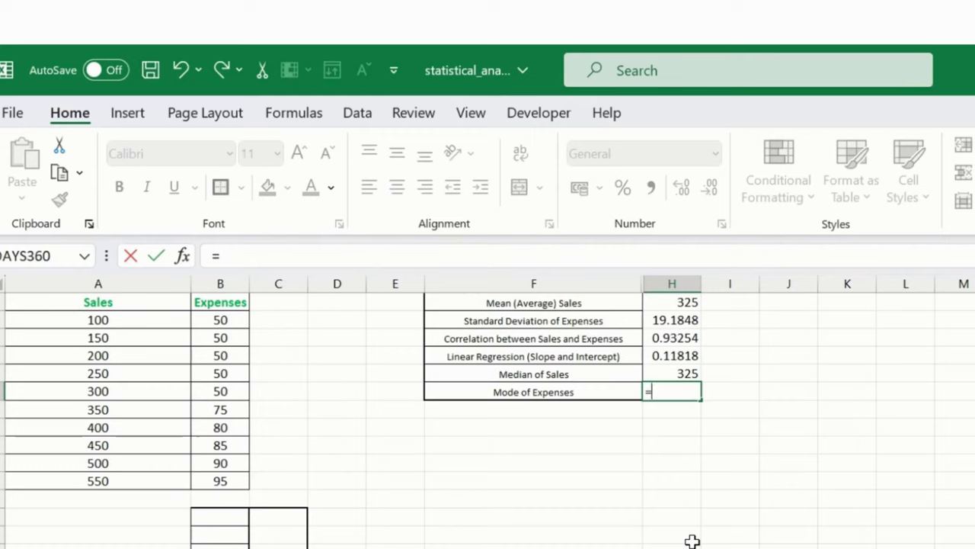
{"action": "type", "text": "MODE"}
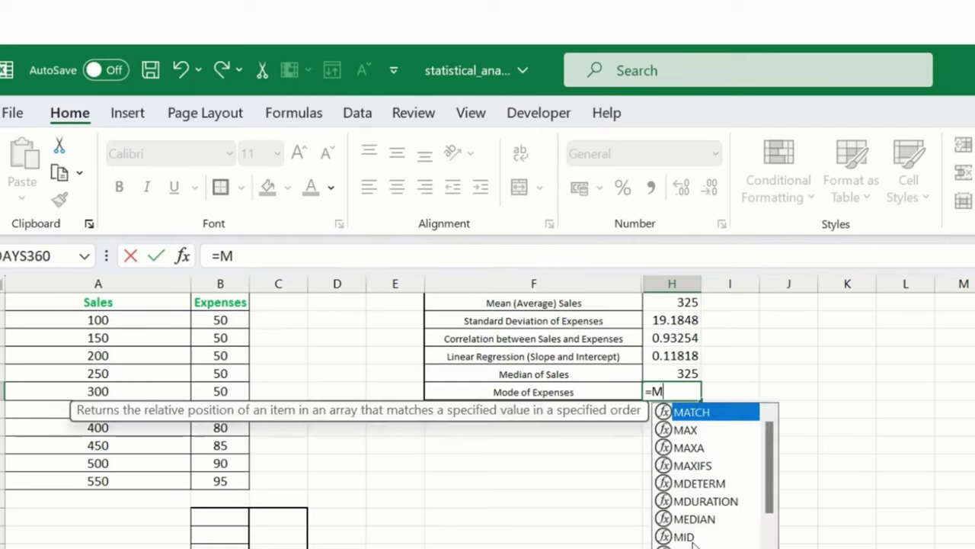
{"action": "key", "text": "Tab"}
{"action": "key", "text": "BackSpace"}
{"action": "key", "text": "BackSpace"}
{"action": "key", "text": "BackSpace"}
{"action": "key", "text": "BackSpace"}
{"action": "key", "text": "BackSpace"}
{"action": "key", "text": "BackSpace"}
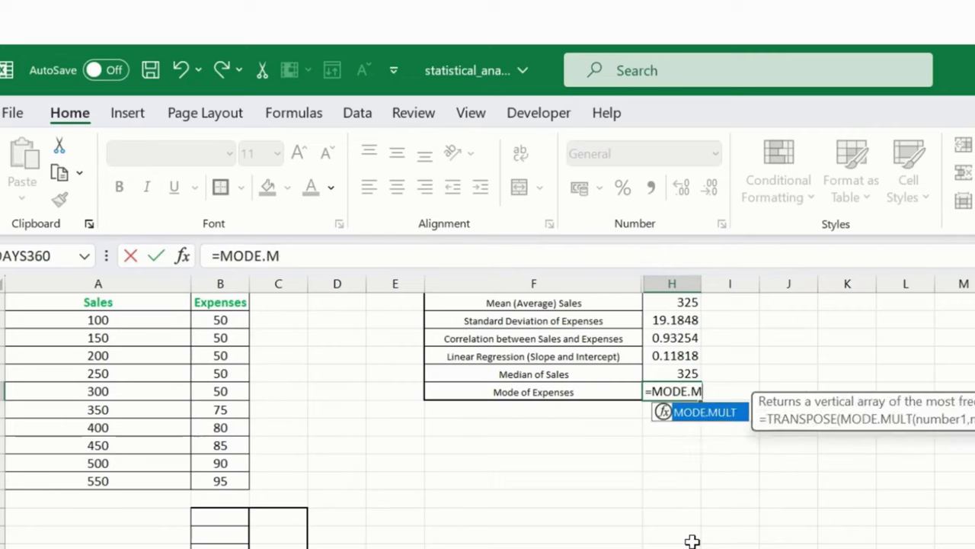
{"action": "key", "text": "Down"}
{"action": "type", "text": "("}
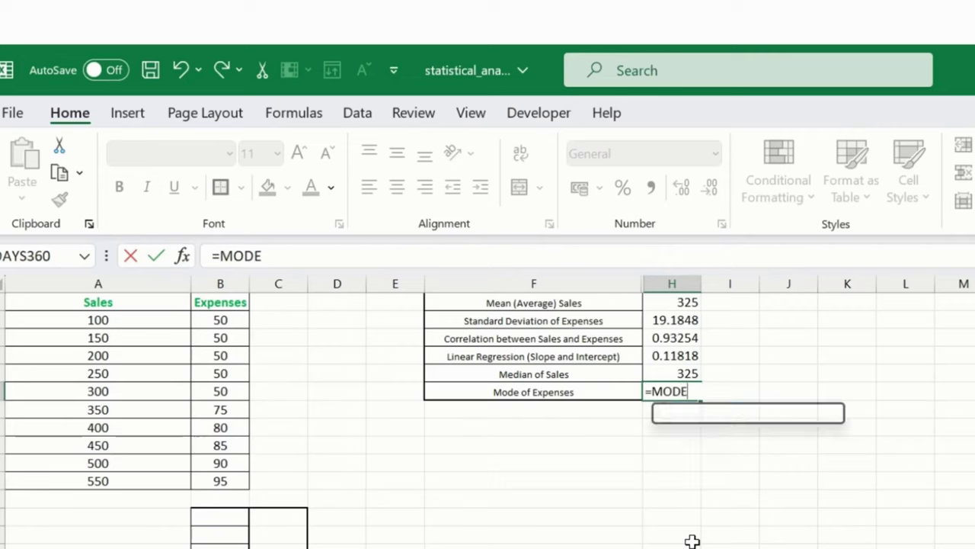
{"action": "key", "text": "Left"}
{"action": "key", "text": "Left"}
{"action": "key", "text": "Left"}
{"action": "key", "text": "Left"}
{"action": "key", "text": "Left"}
{"action": "key", "text": "Up"}
{"action": "key", "text": "Up"}
{"action": "key", "text": "Up"}
{"action": "key", "text": "Up"}
{"action": "key", "text": "Up"}
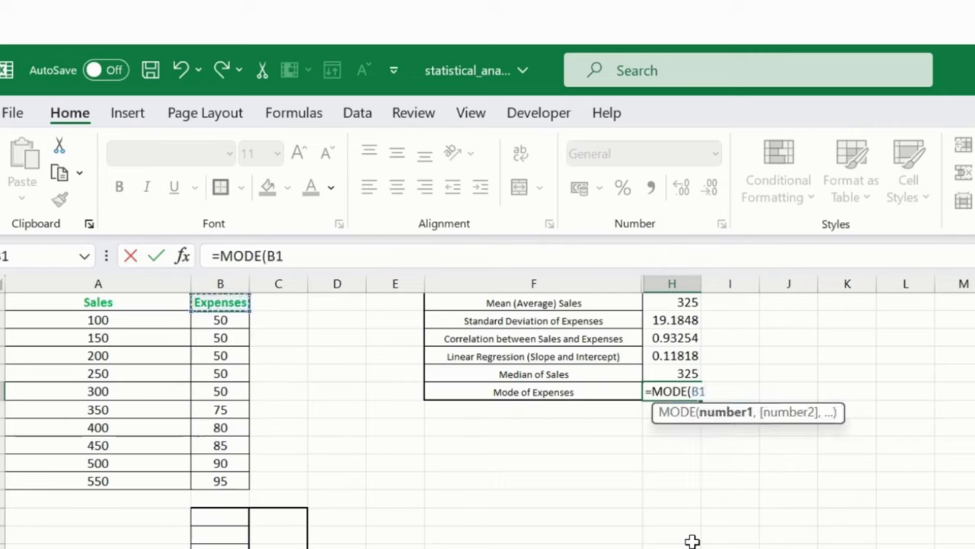
{"action": "key", "text": "Down"}
{"action": "key", "text": "ctrl+shift+Down"}
{"action": "type", "text": ")"}
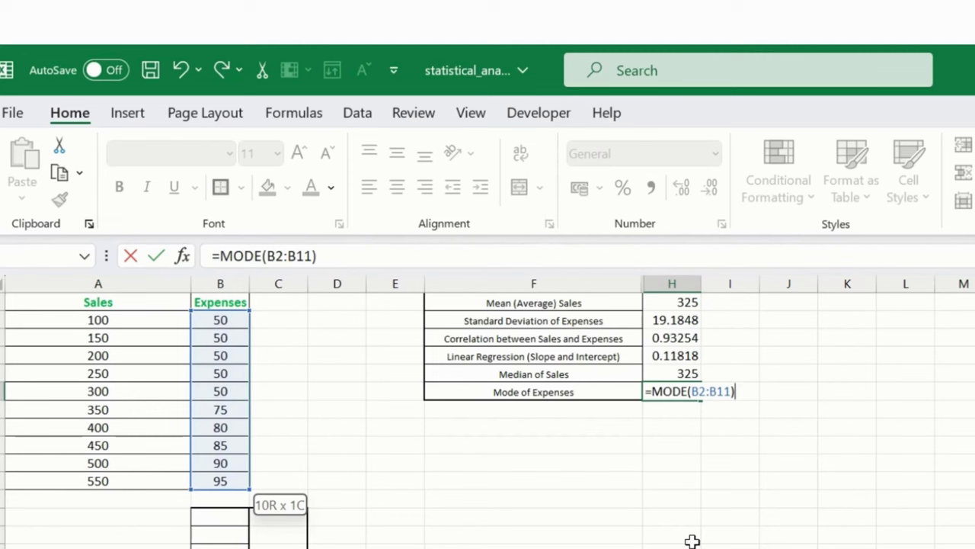
{"action": "key", "text": "Return"}
{"action": "key", "text": "Up"}
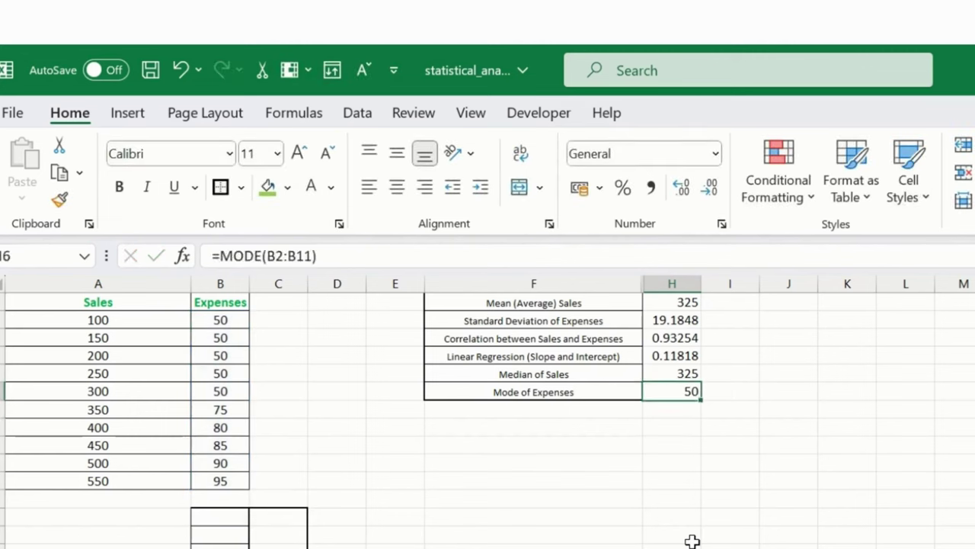
Step: Make the mode result 50 in H6 bold, then deselect it
{"action": "key", "text": "ctrl+b"}
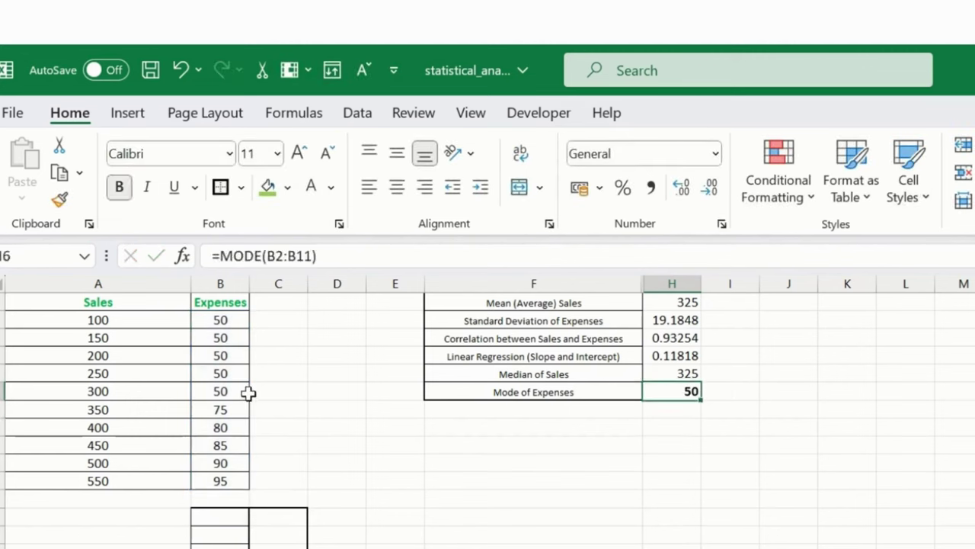
{"action": "left_click_drag", "start_coordinate": [225, 320], "coordinate": [224, 356]}
{"action": "left_click", "coordinate": [686, 442]}
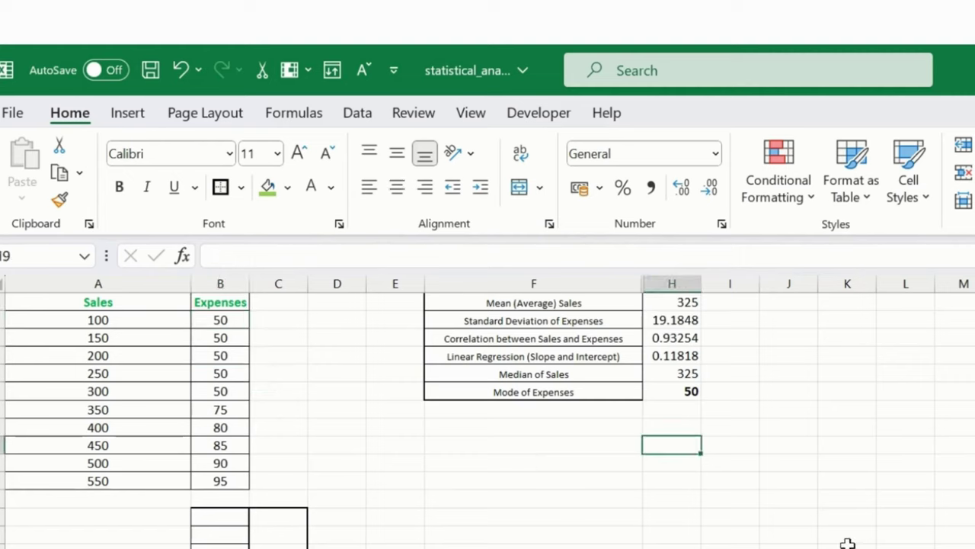